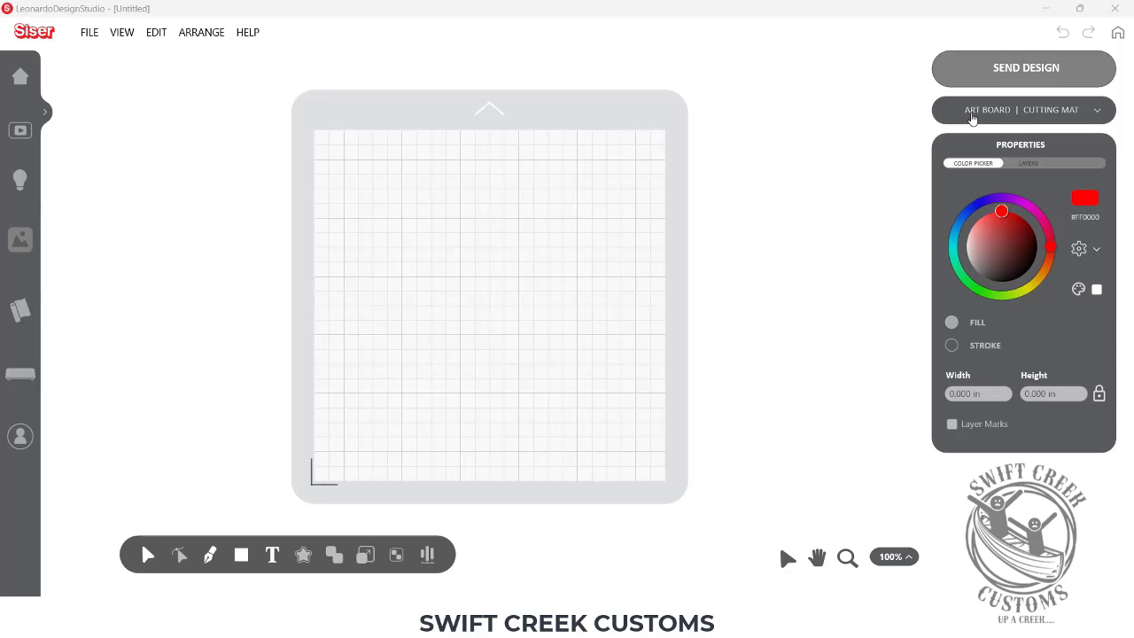
Enable 'Print and Cut job' so an A4 (210 × 297 mm) sheet appears on the mat, then check the paper sizes.
left_click(972, 118)
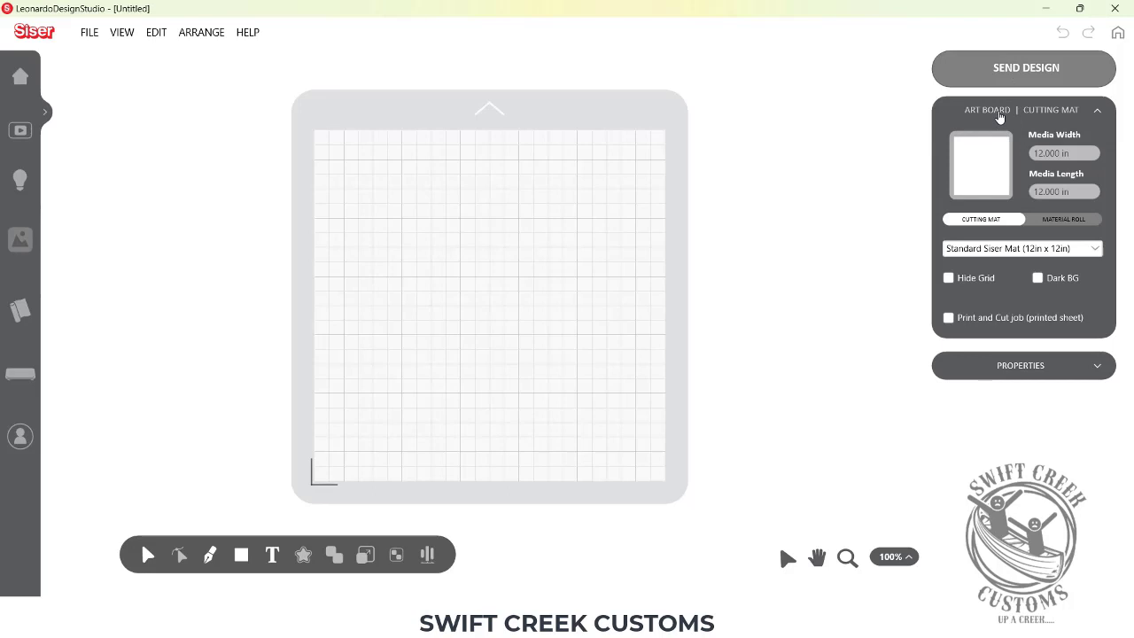
left_click(949, 319)
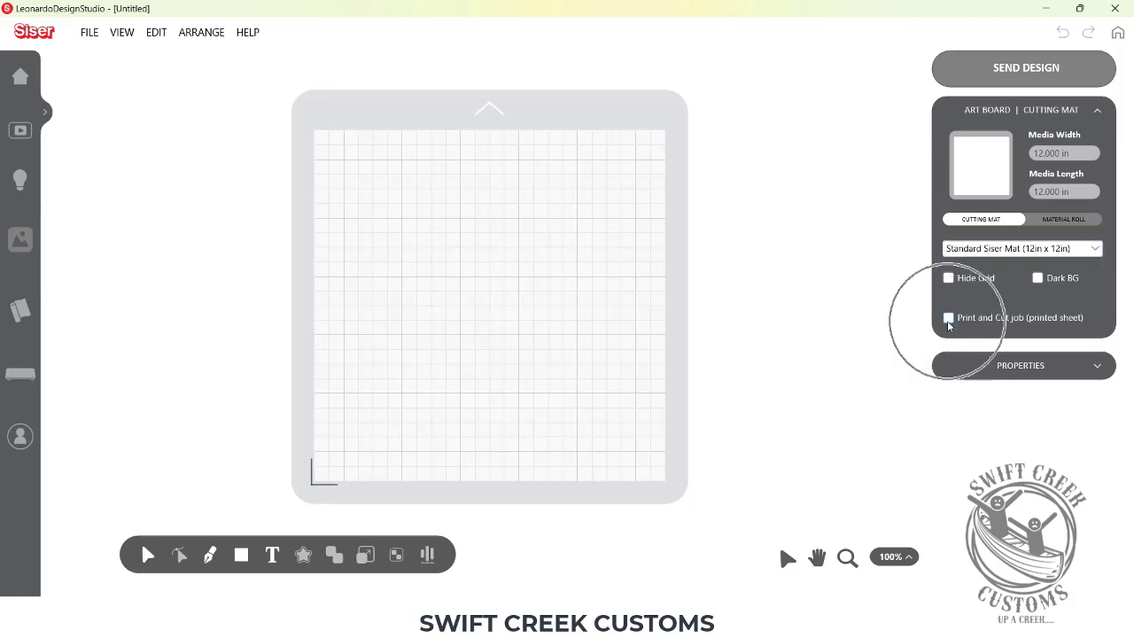
left_click(949, 319)
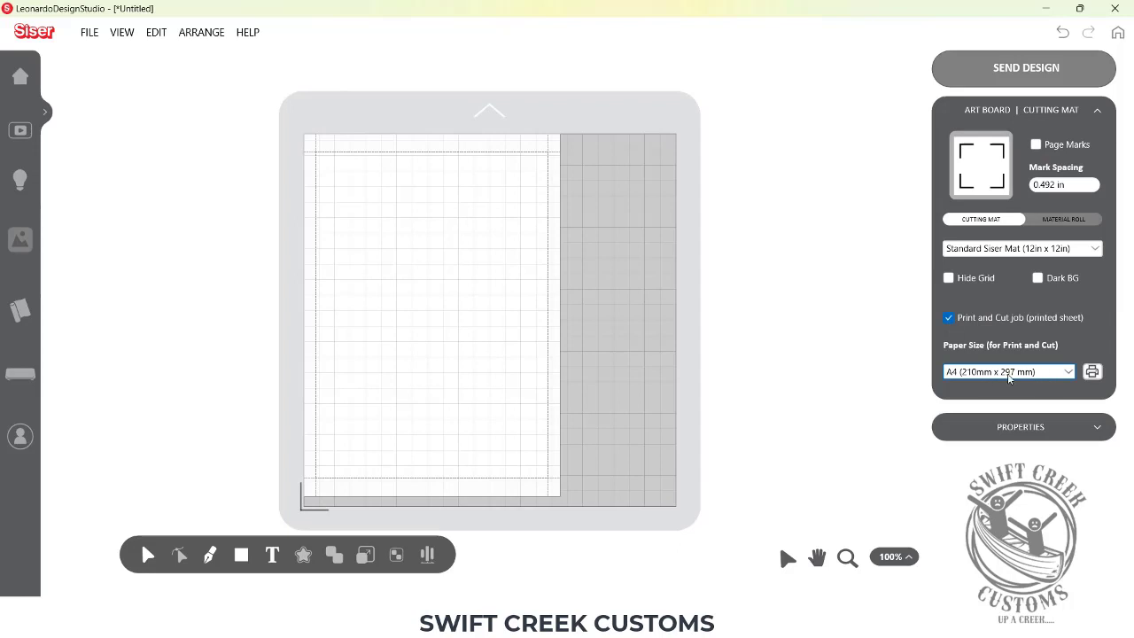
left_click(1071, 372)
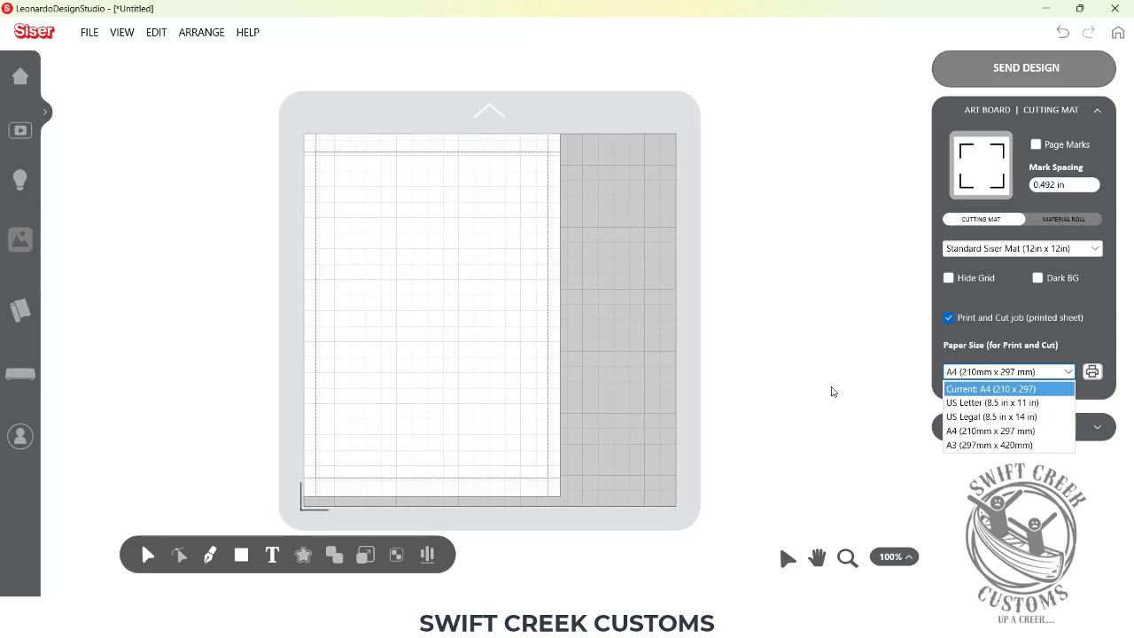
Check File > Print Page Size, then cancel it without changes.
left_click(92, 37)
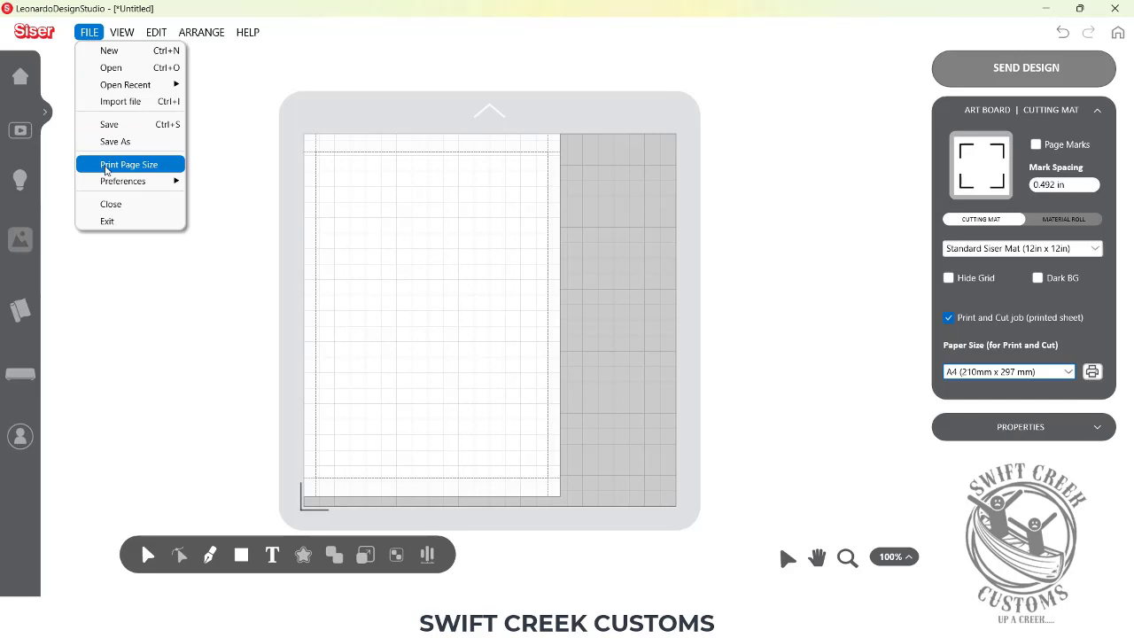
left_click(107, 170)
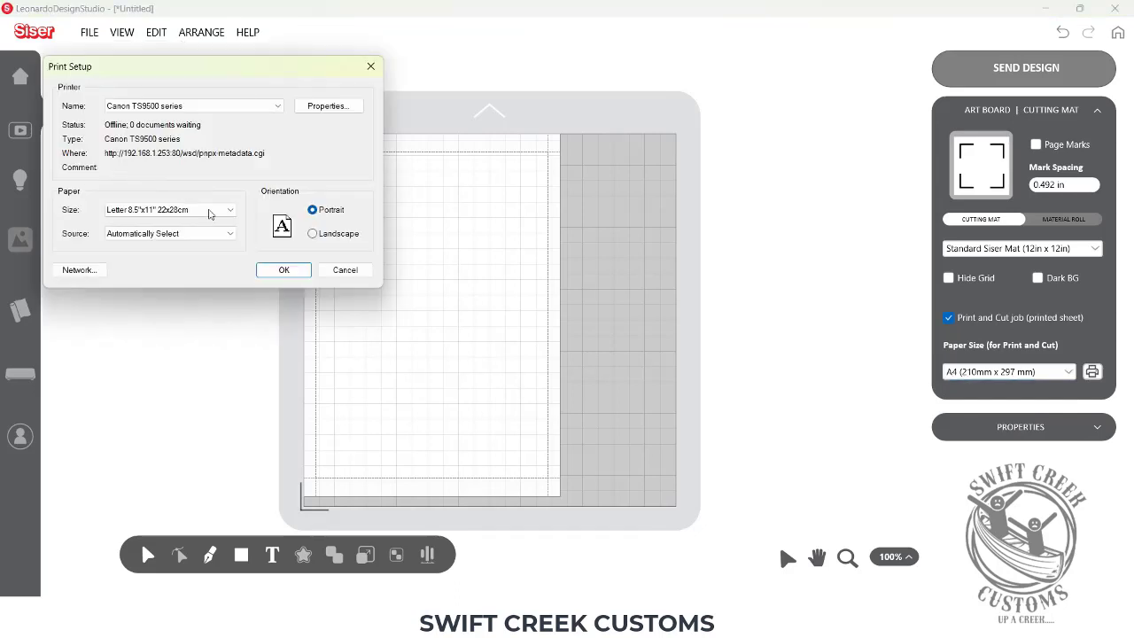
left_click(346, 269)
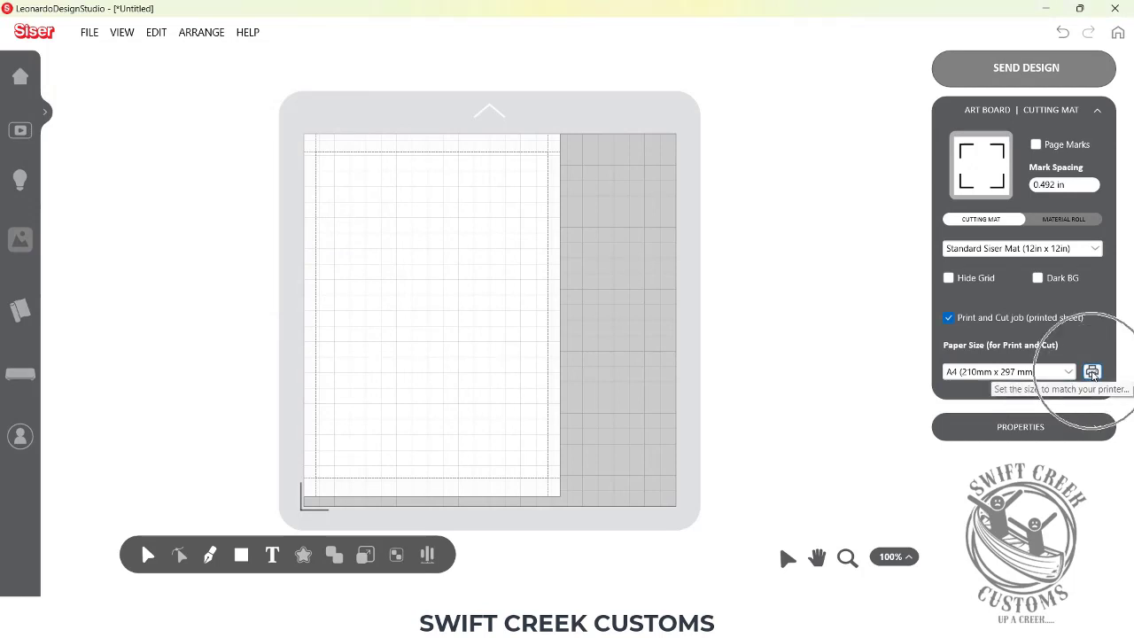
Reopen Print Setup from the Paper Size printer icon, keeping the Canon TS9500 series printer.
left_click(1093, 372)
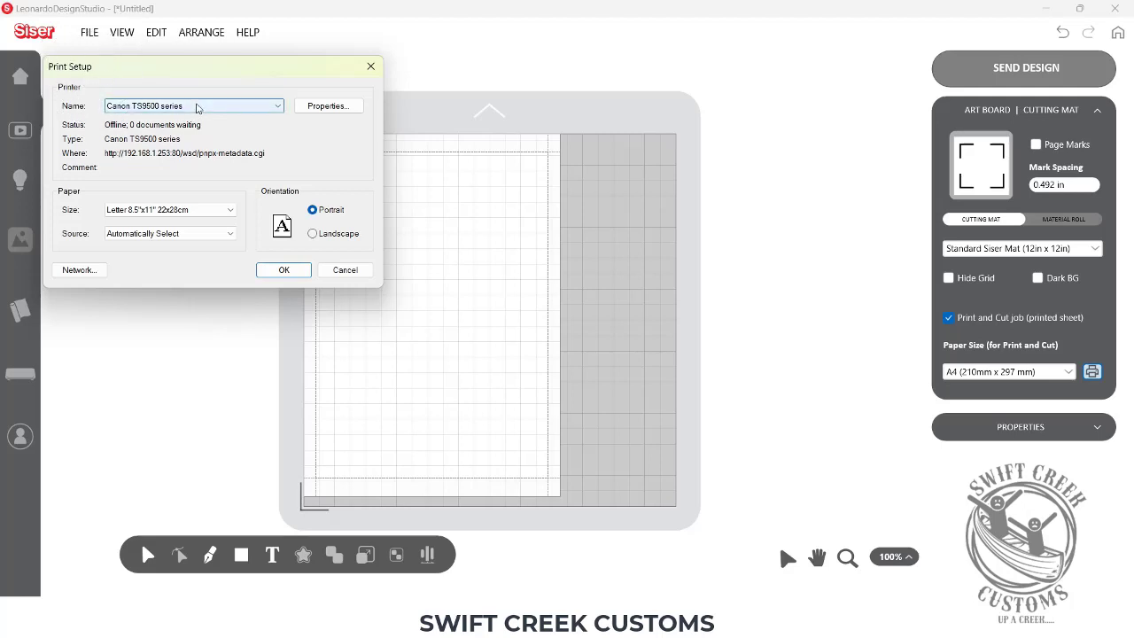
left_click(278, 106)
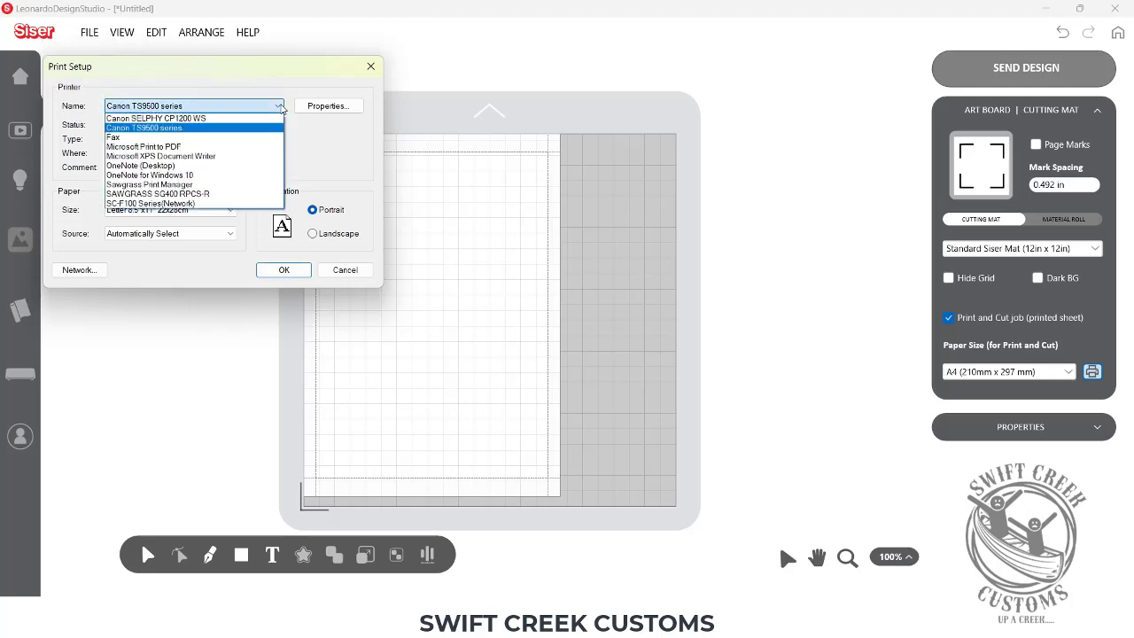
left_click(194, 107)
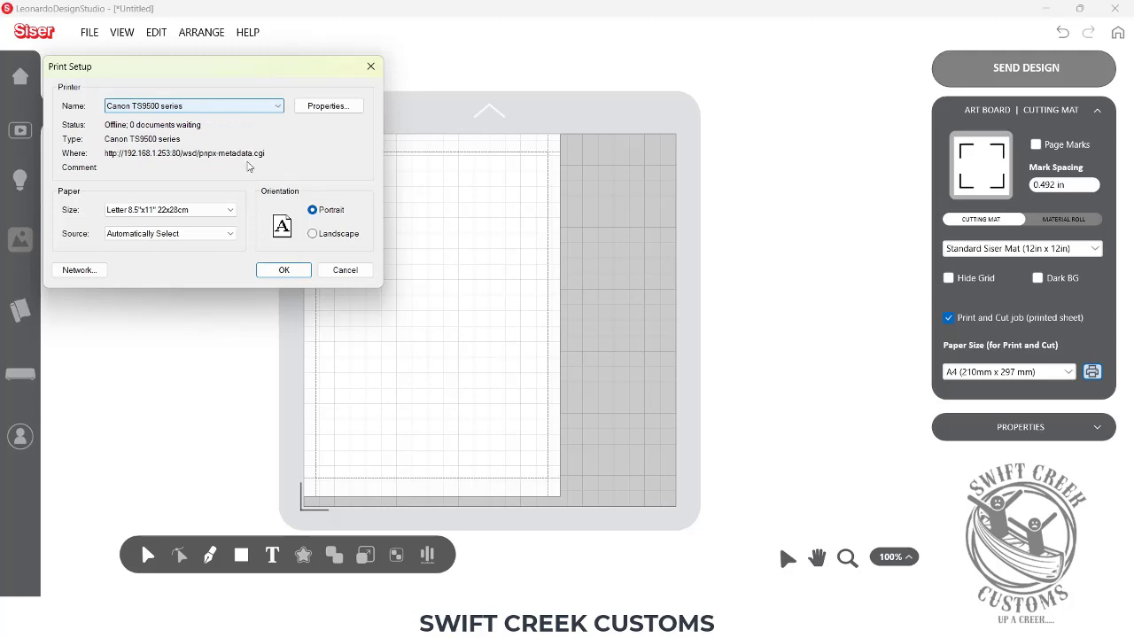
Choose 17"x22" 43x56cm (Scaled) paper fed from the Rear Tray, and confirm.
left_click(231, 213)
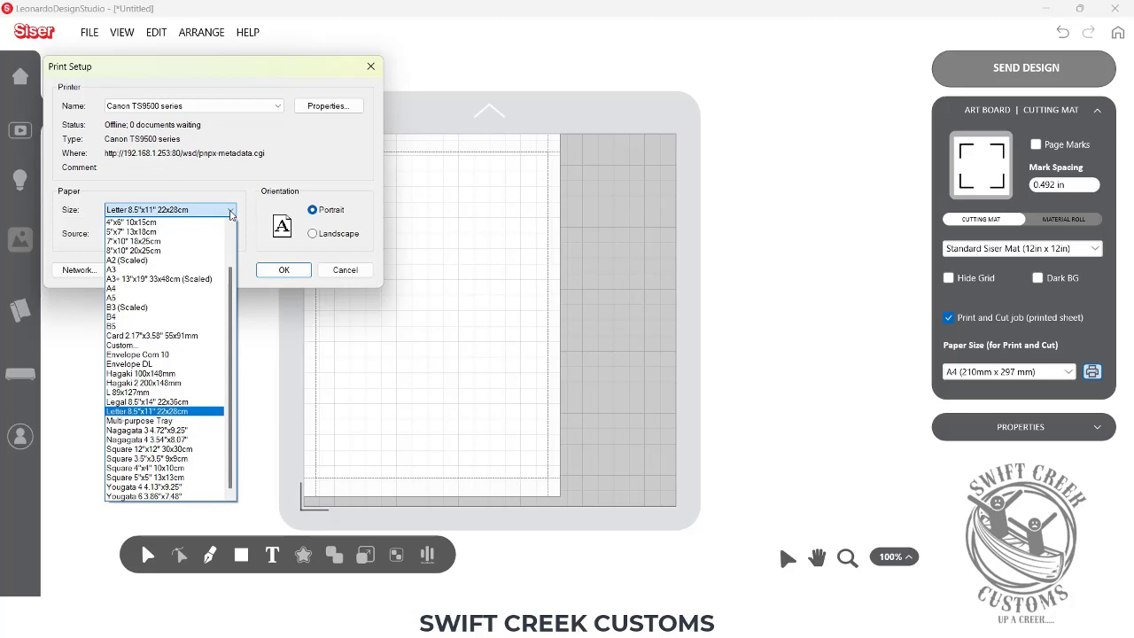
scroll(233, 262, "up", 1)
scroll(233, 257, "up", 1)
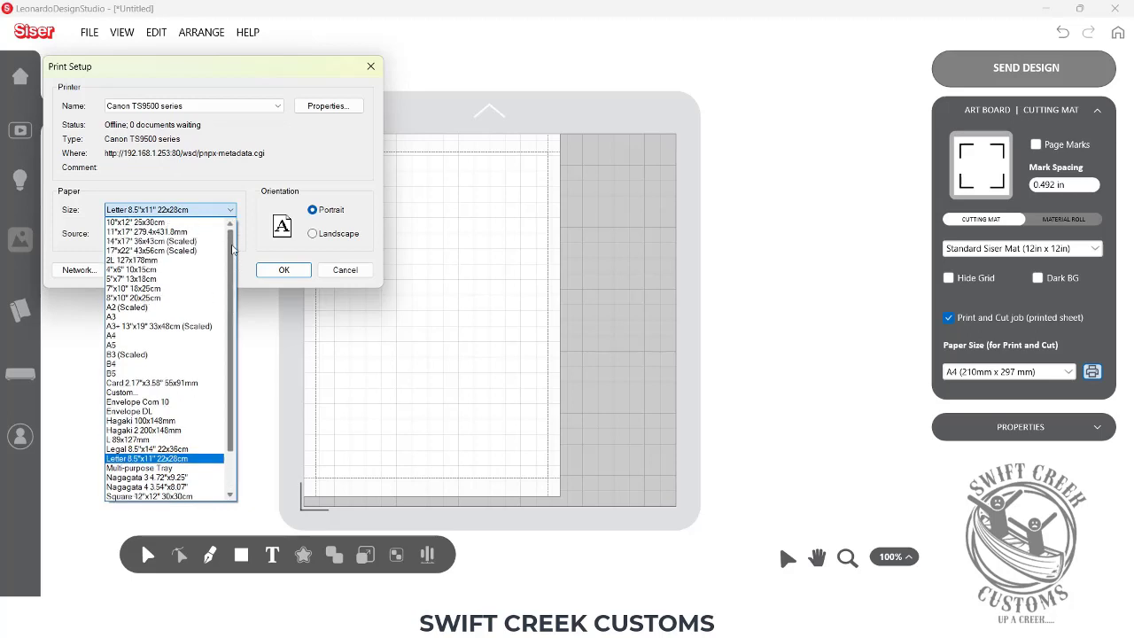
scroll(227, 319, "down", 2)
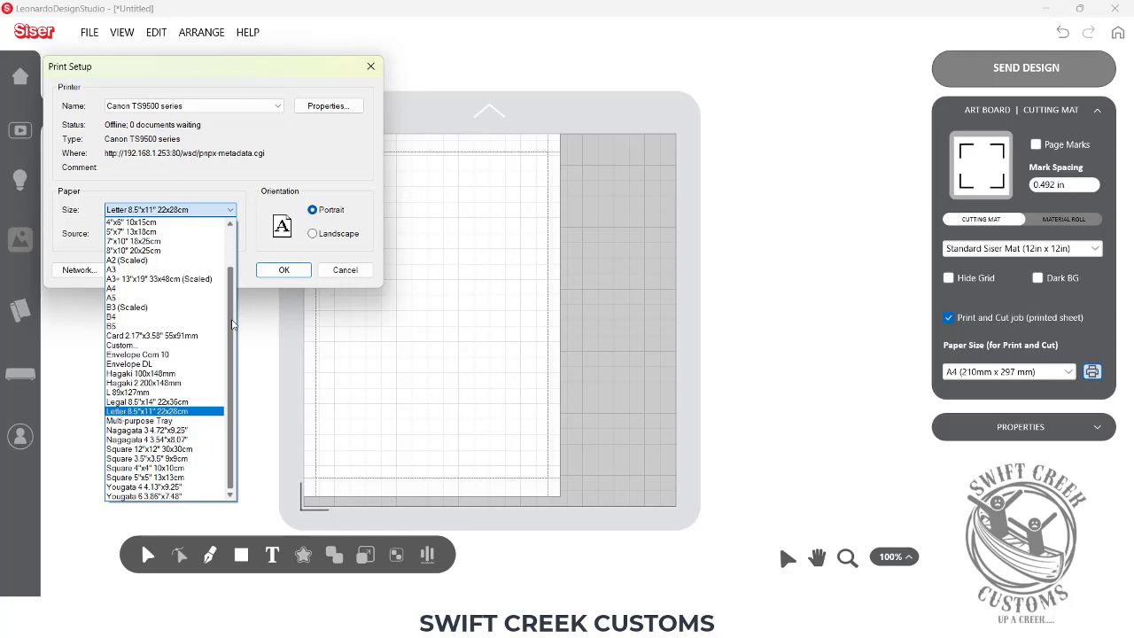
left_click_drag(232, 325, 235, 280)
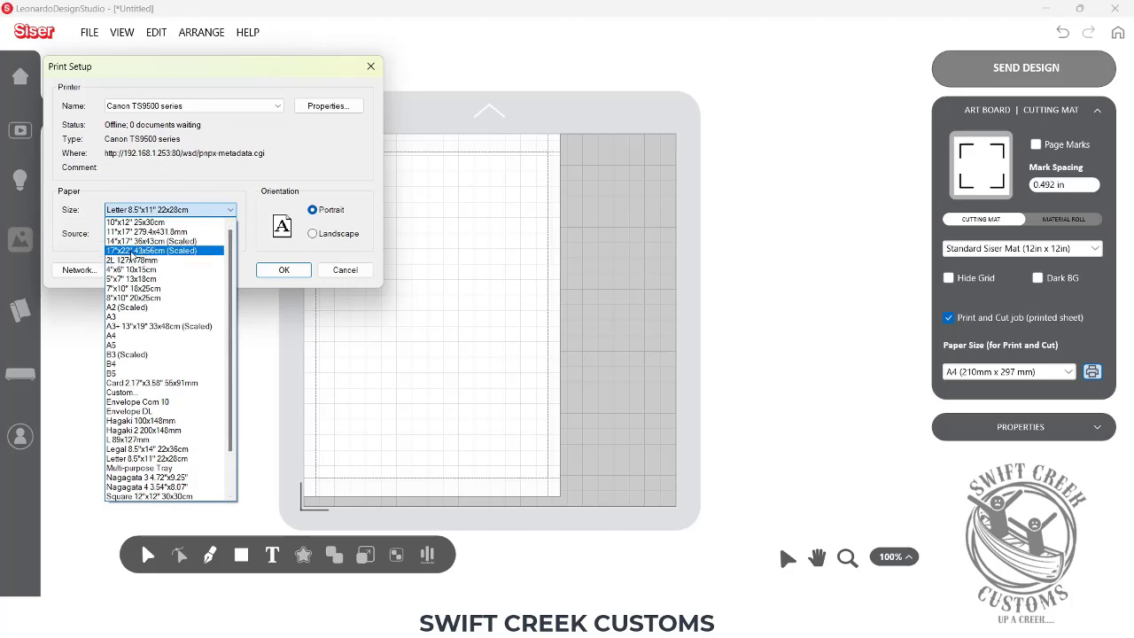
left_click(132, 251)
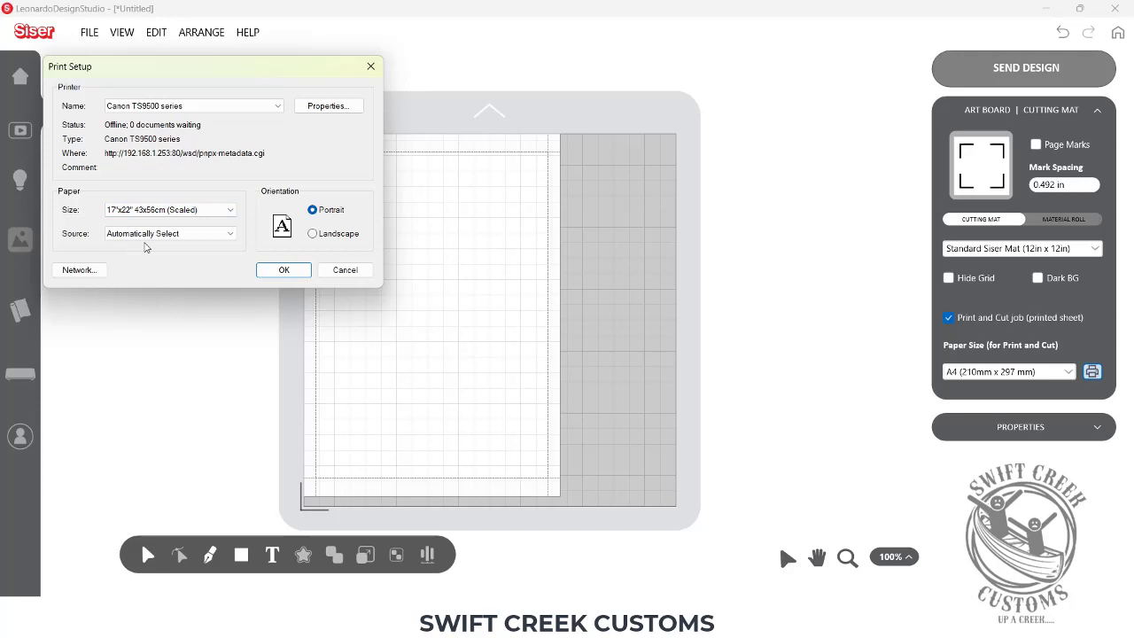
left_click(213, 234)
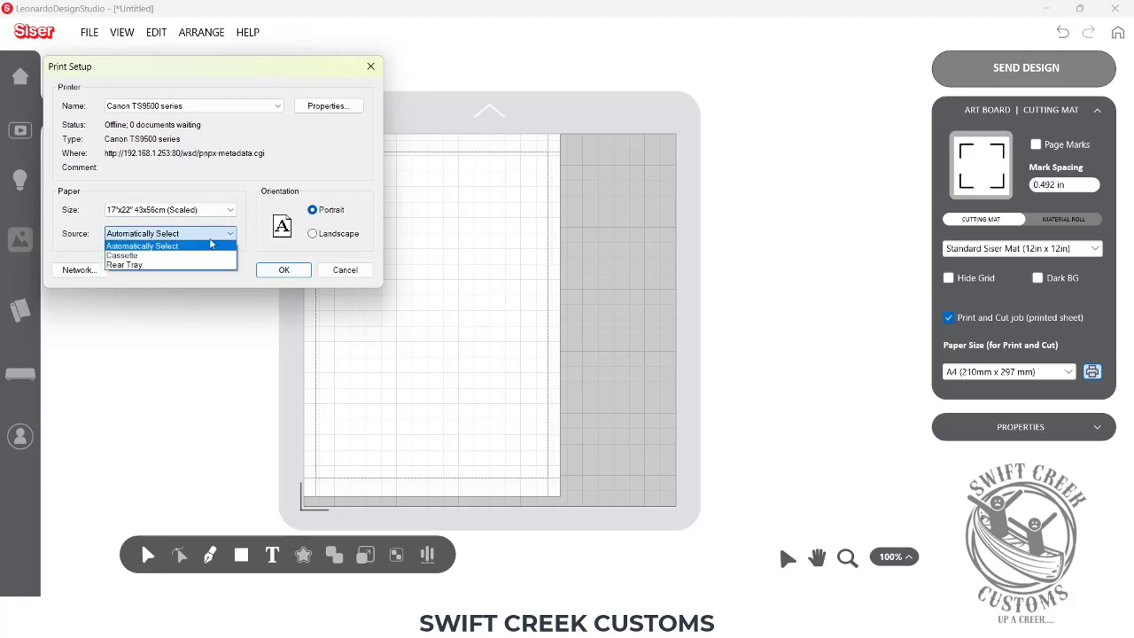
left_click(143, 266)
left_click(285, 273)
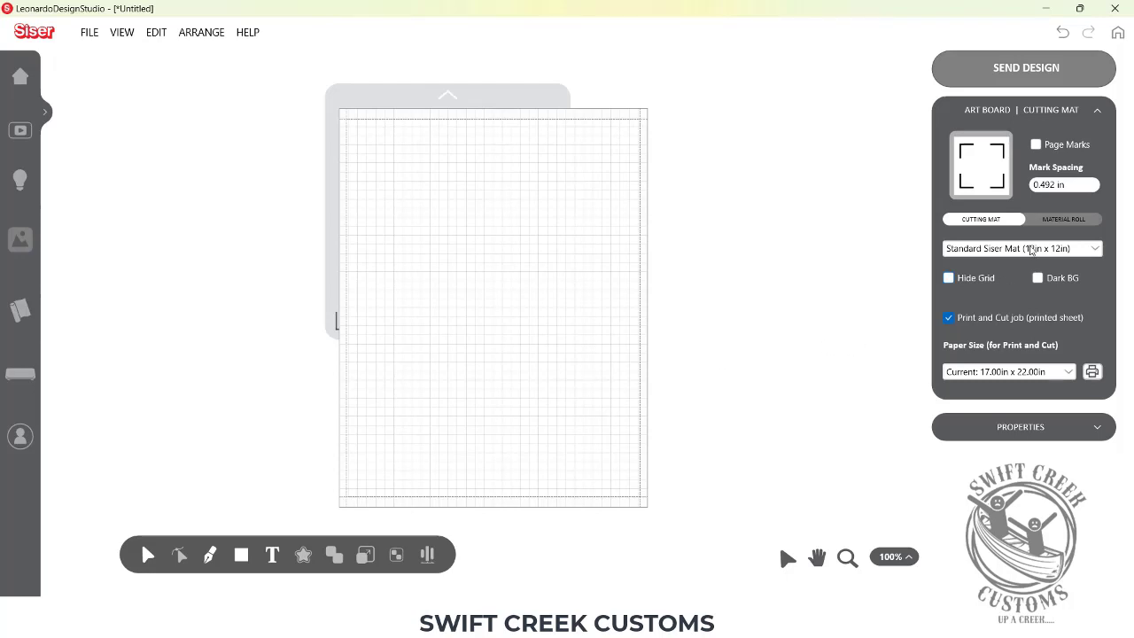
Switch to the Large Siser Mat (12in x 24in), then set the media to a material roll.
left_click(990, 252)
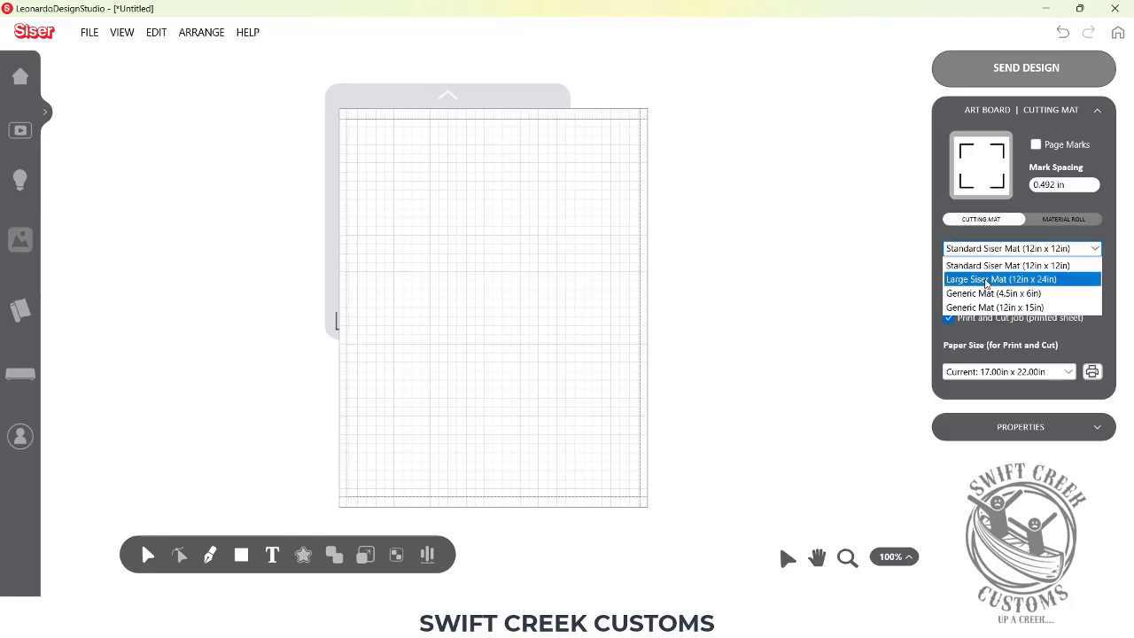
left_click(986, 280)
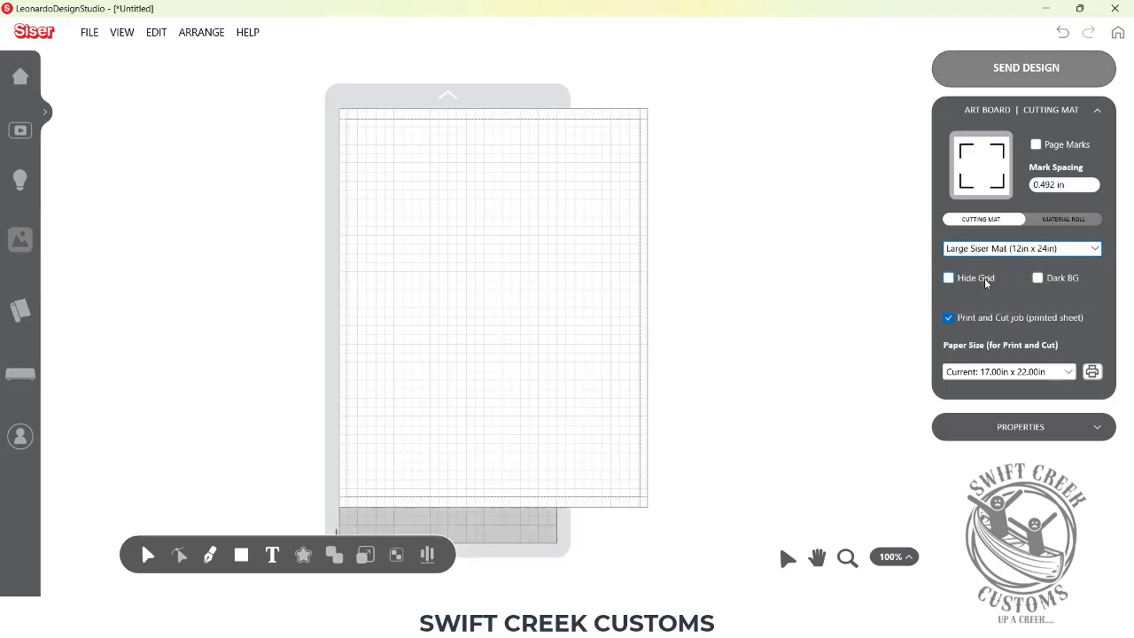
left_click(1038, 249)
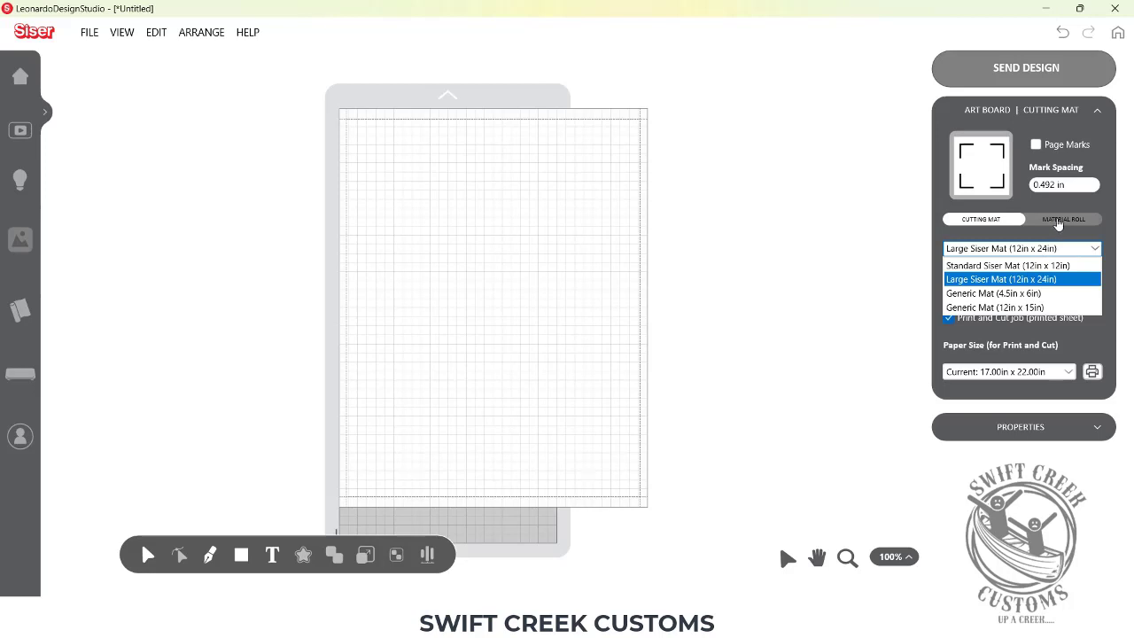
left_click(1059, 222)
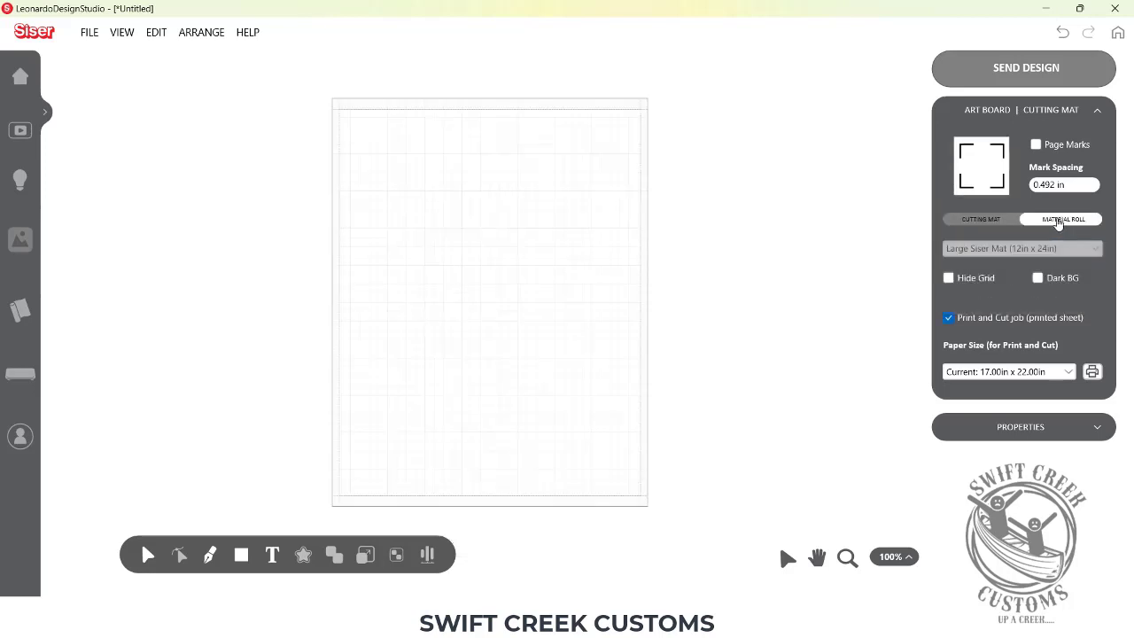
Turn on Page Marks (0.492 in spacing) for the 17 x 22 in print-and-cut sheet and open Paper Size.
left_click(1037, 144)
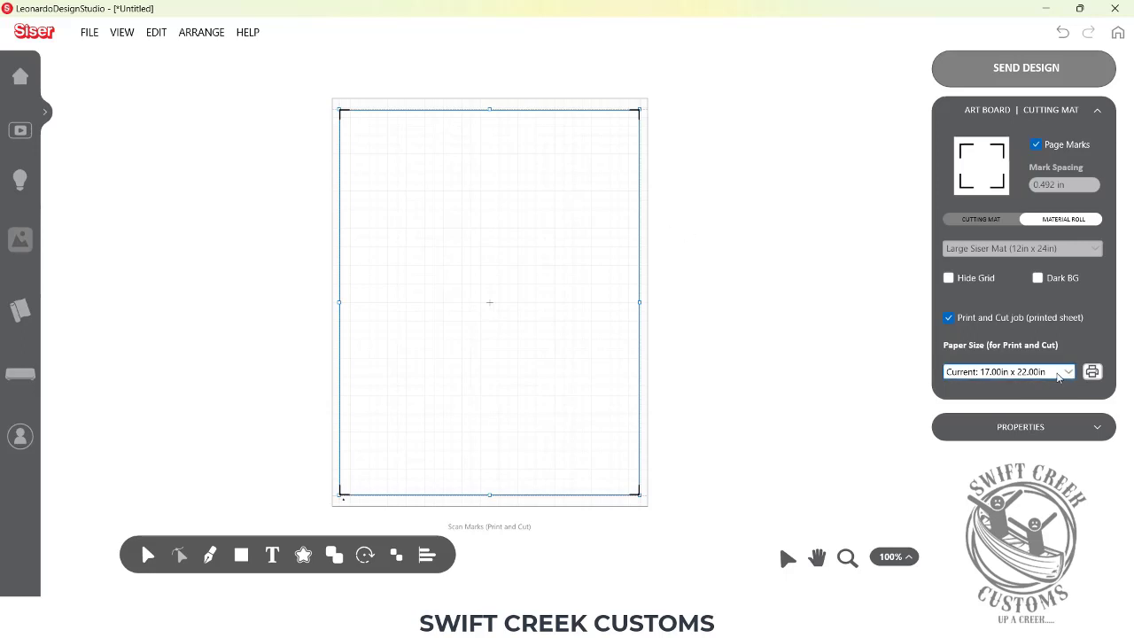
left_click(1041, 377)
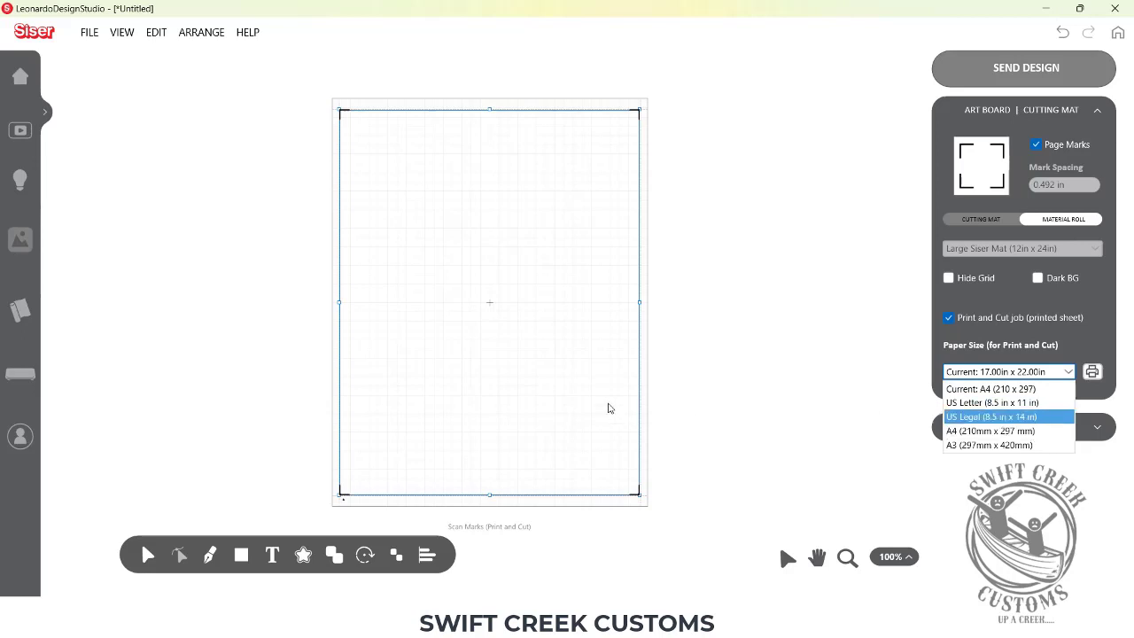
Set the Print Setup paper size to Square 12"x12" (Rear Tray) and confirm.
left_click(1092, 372)
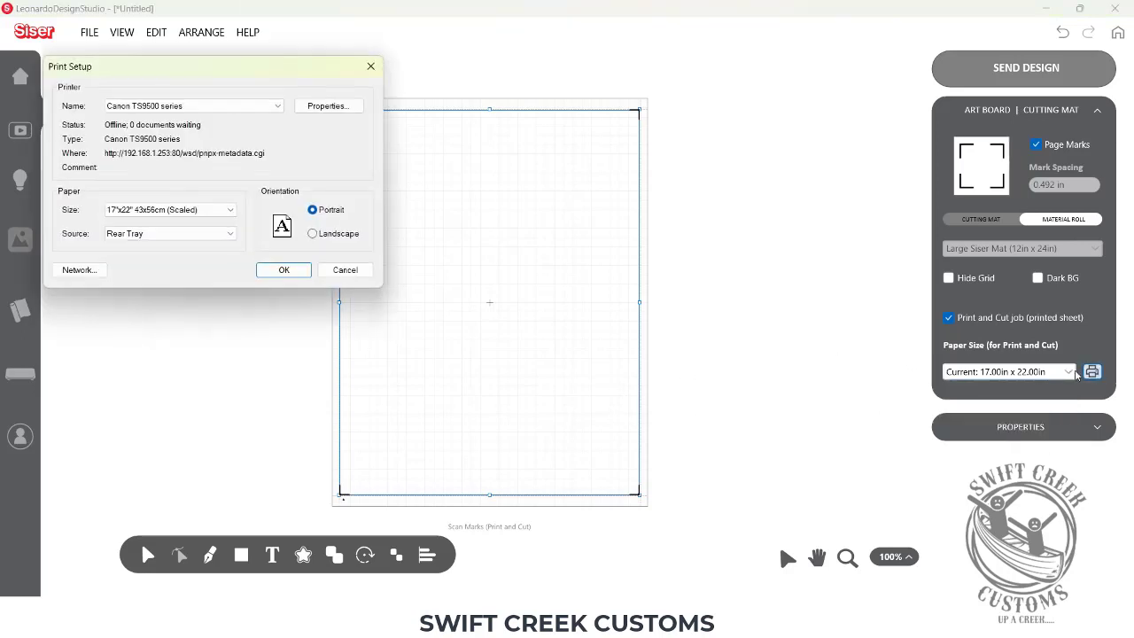
left_click(217, 209)
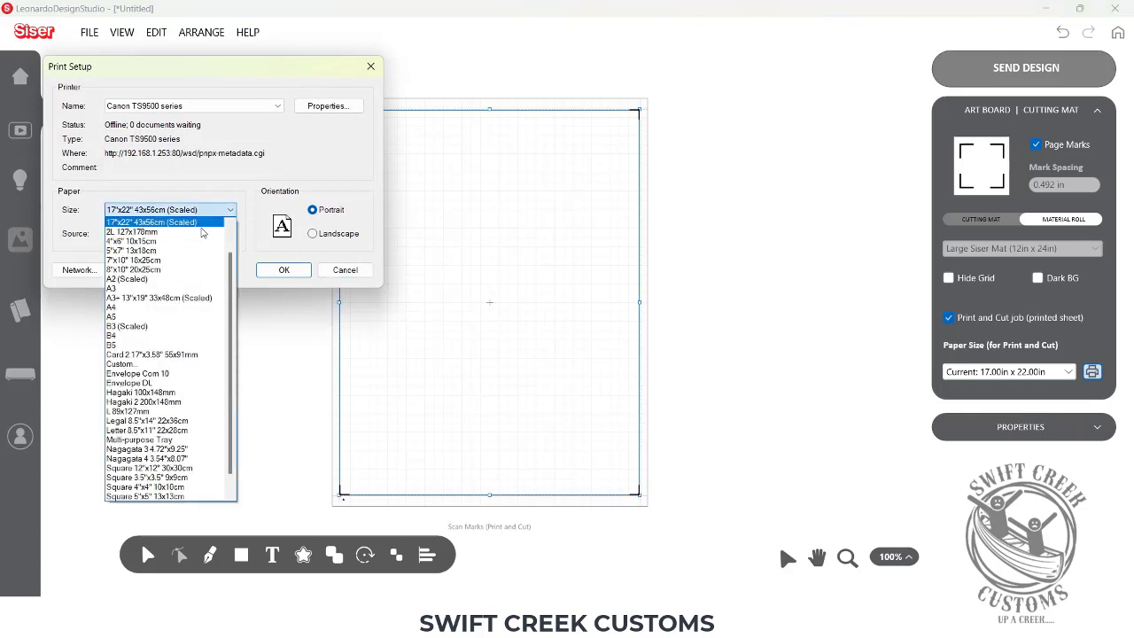
left_click(170, 468)
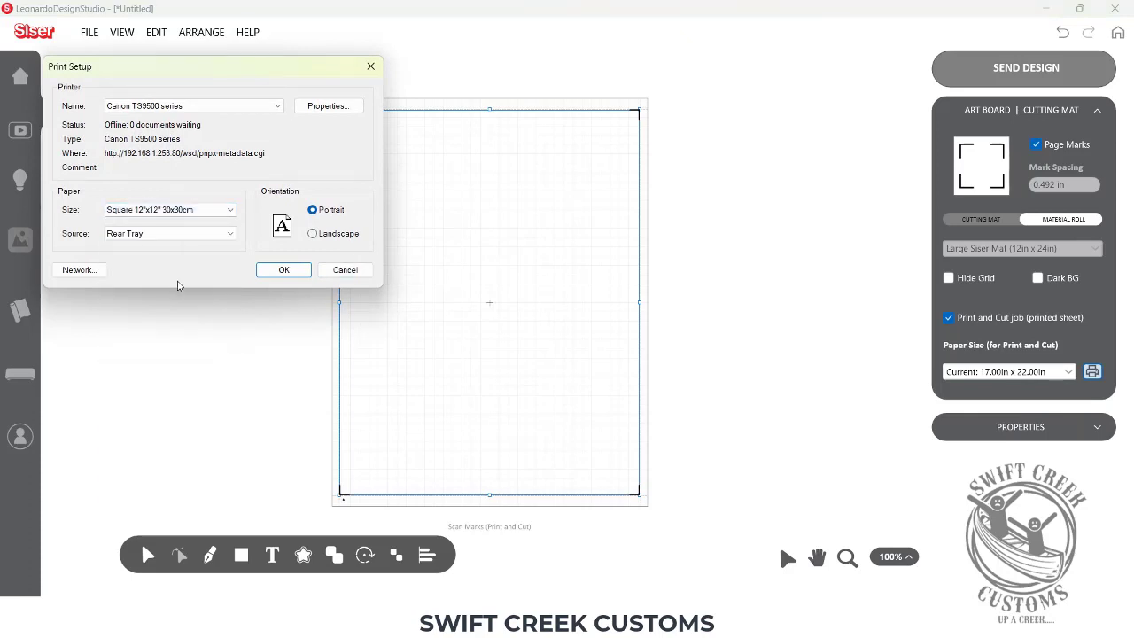
left_click(131, 237)
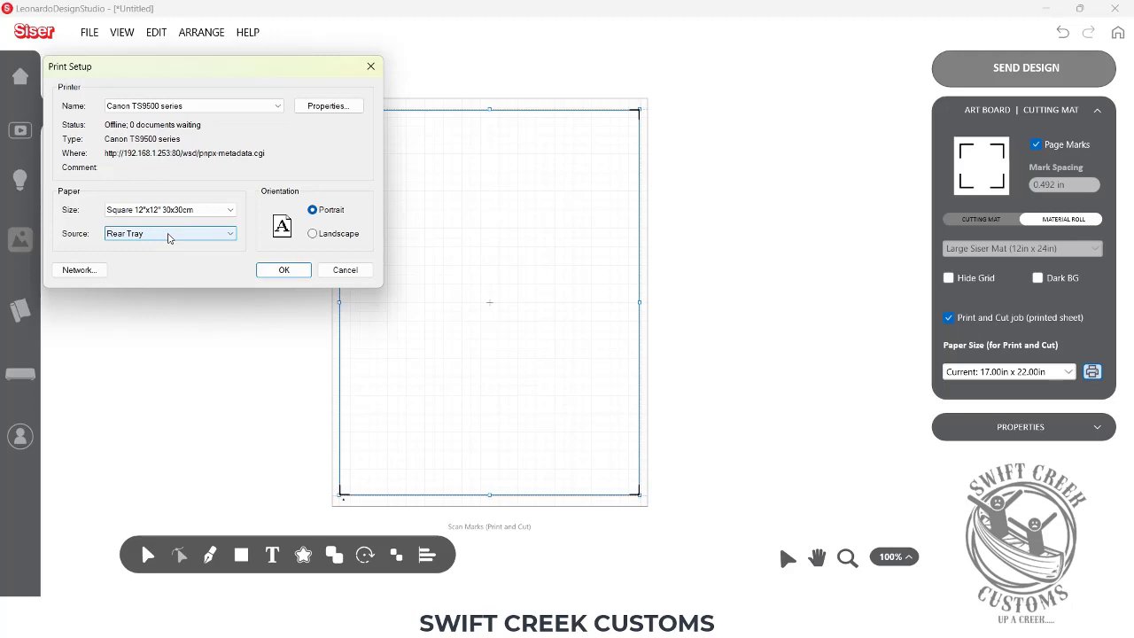
left_click(284, 270)
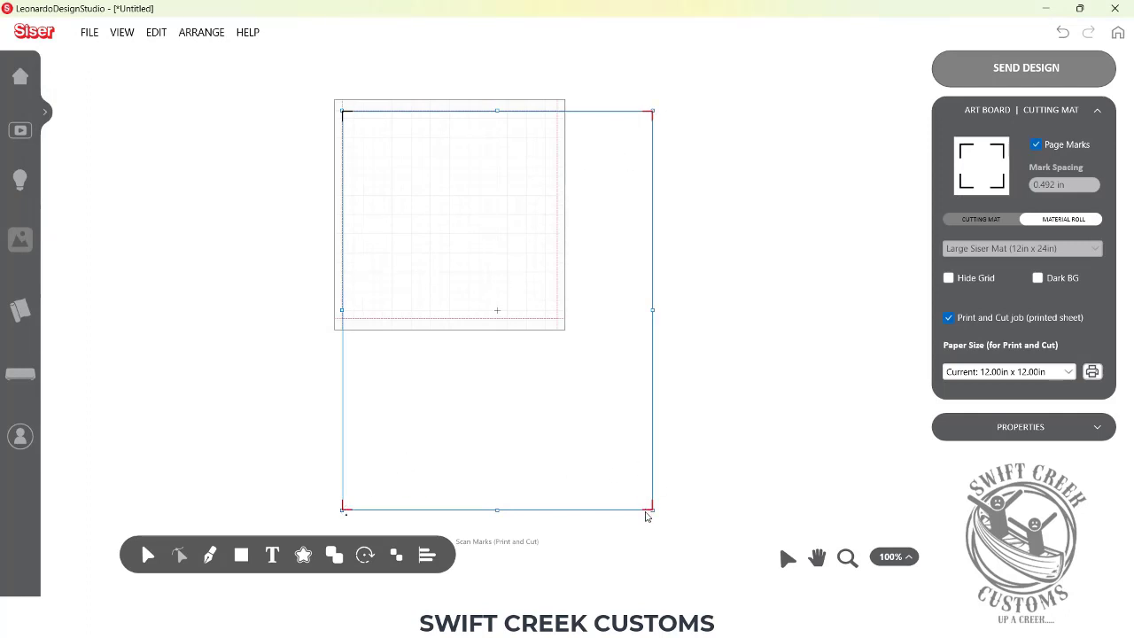
Refresh the page marks, switch to a cutting mat, and choose Standard Siser Mat (12in x 12in).
left_click(1037, 145)
left_click(1036, 145)
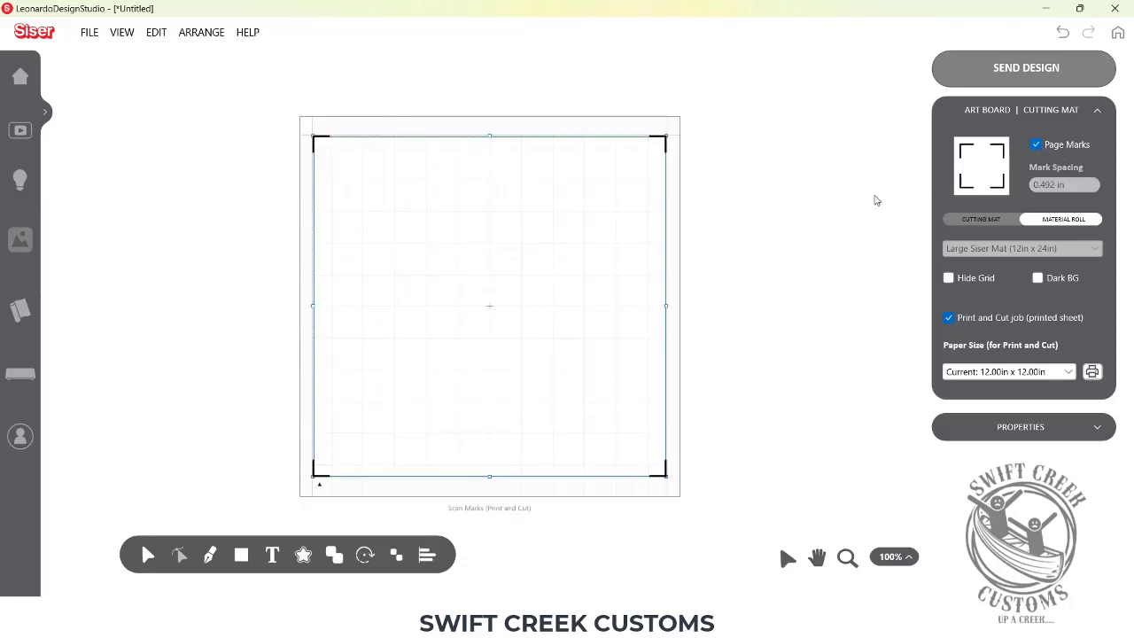
left_click(981, 220)
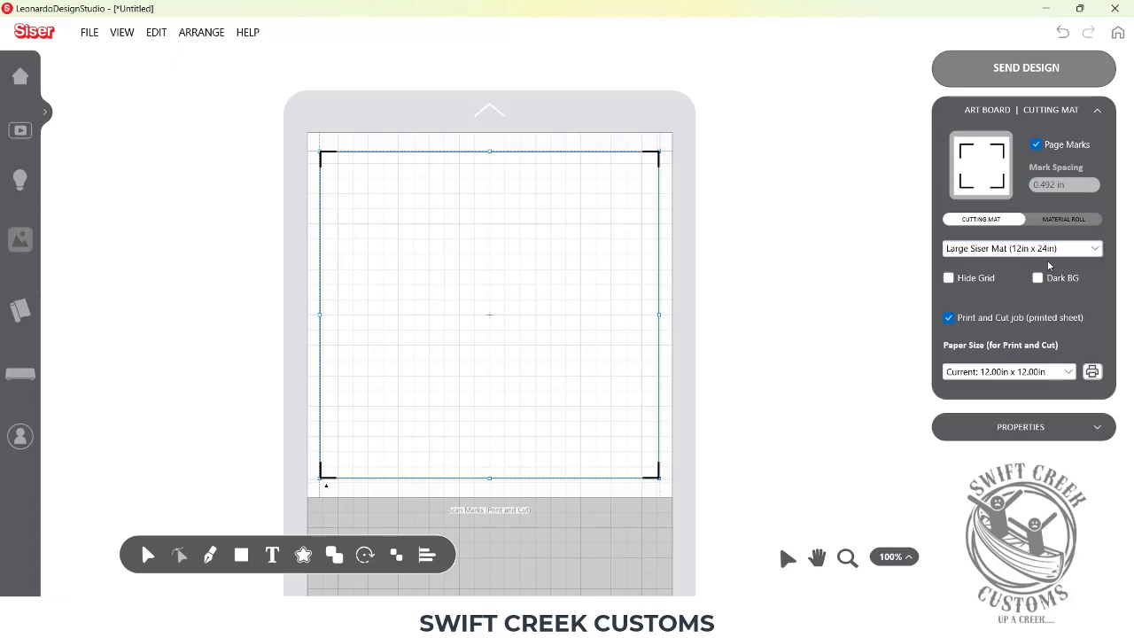
left_click_drag(729, 363, 749, 83)
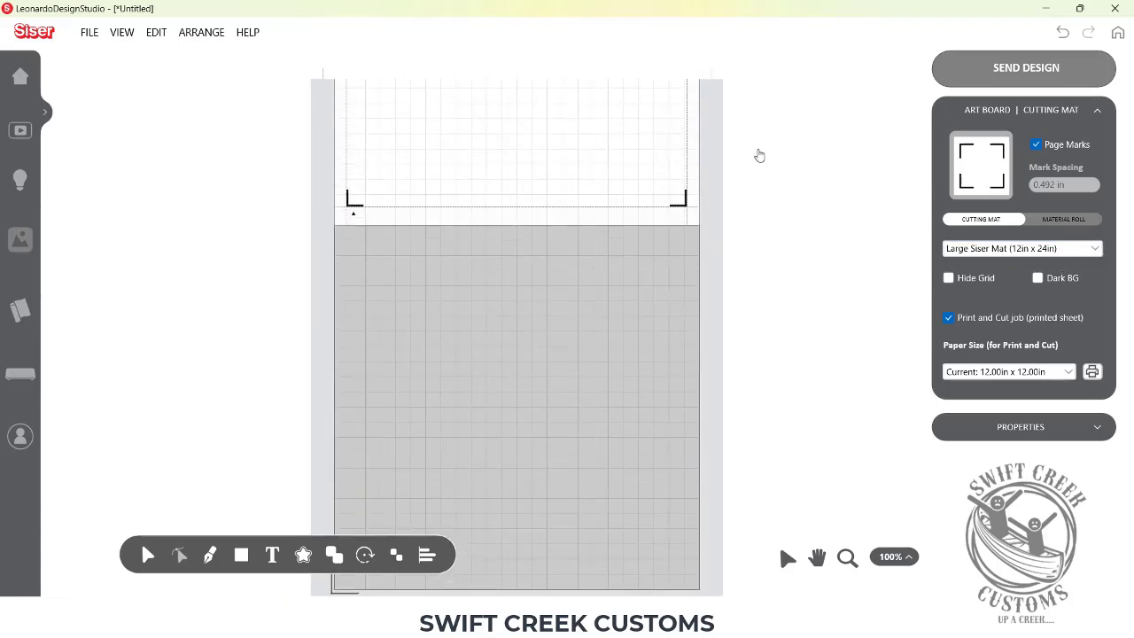
left_click(1006, 249)
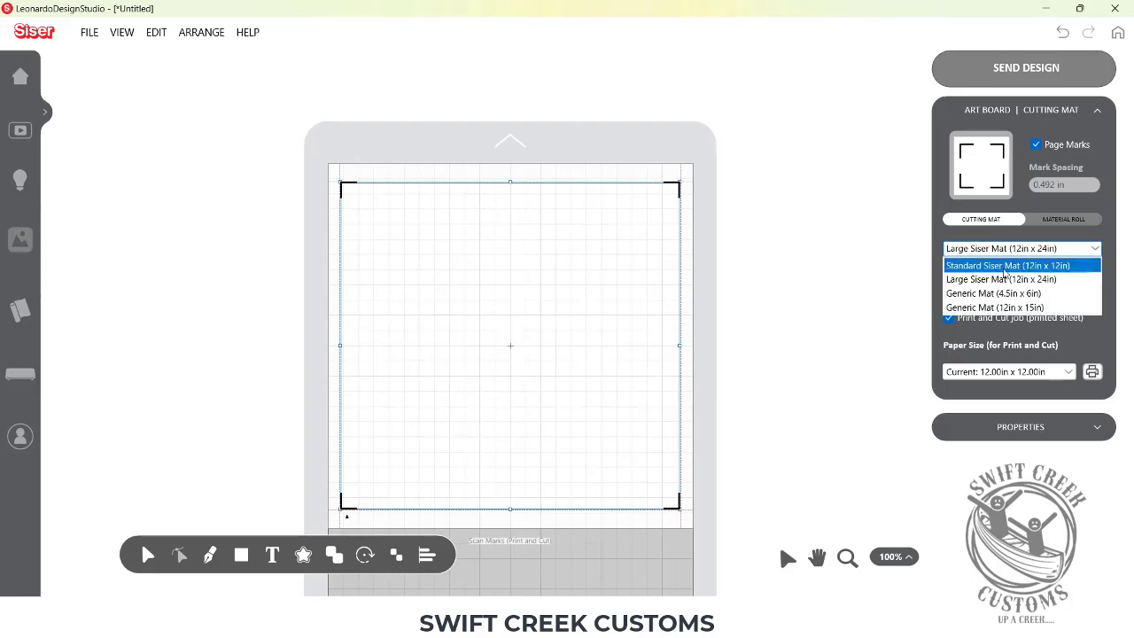
left_click(1004, 267)
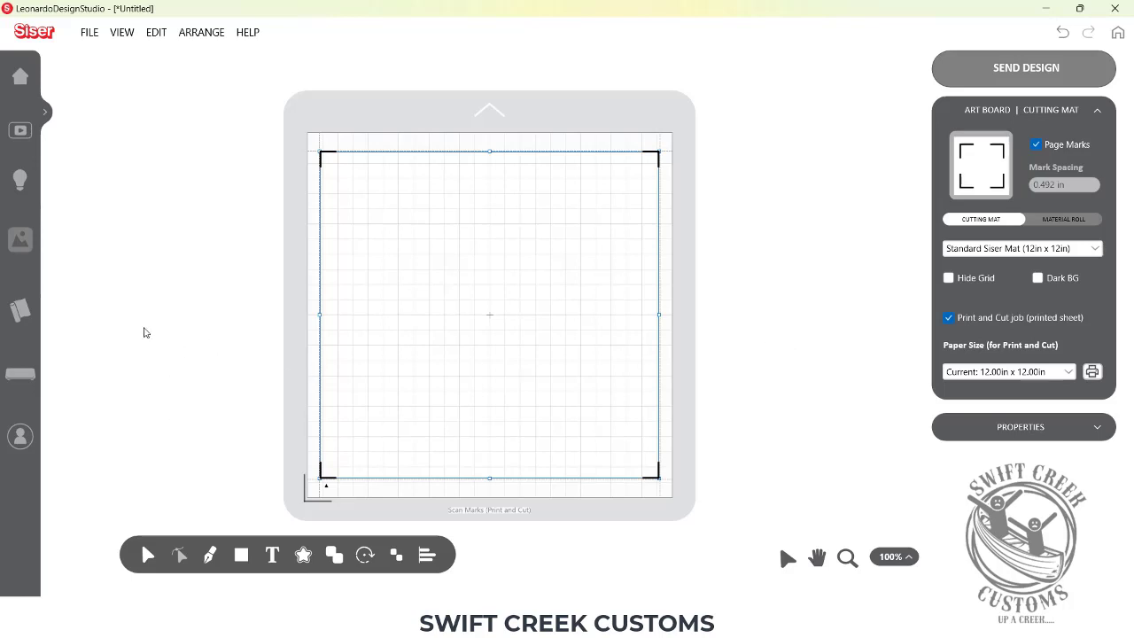
Import Logo 2 from the Swift Creek Customs folder on the backup drive.
left_click(89, 32)
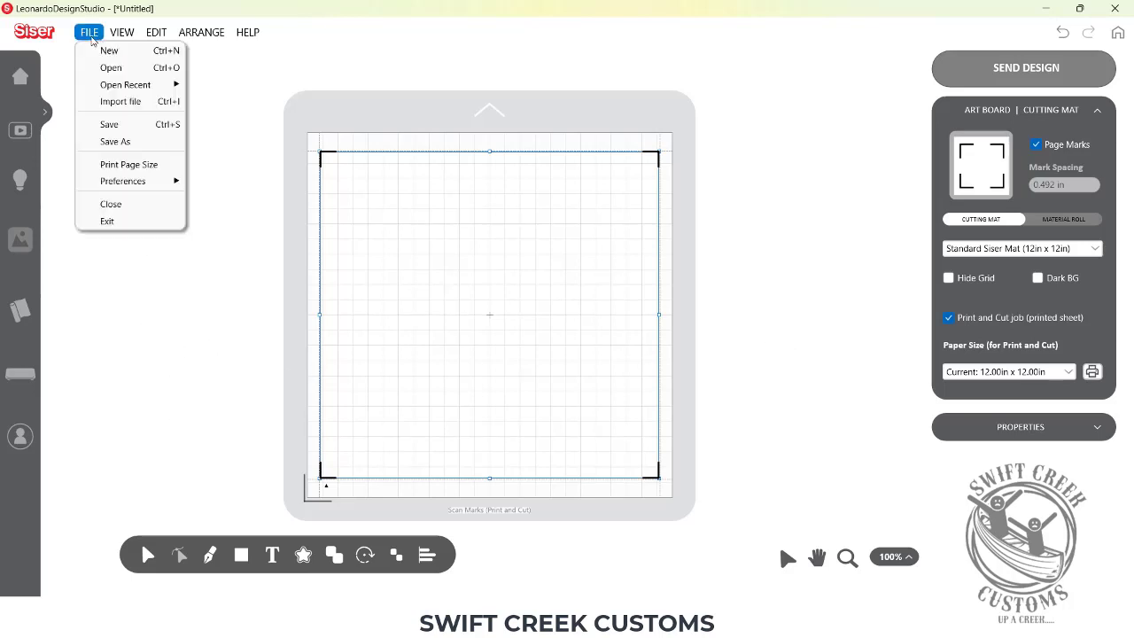
left_click(110, 103)
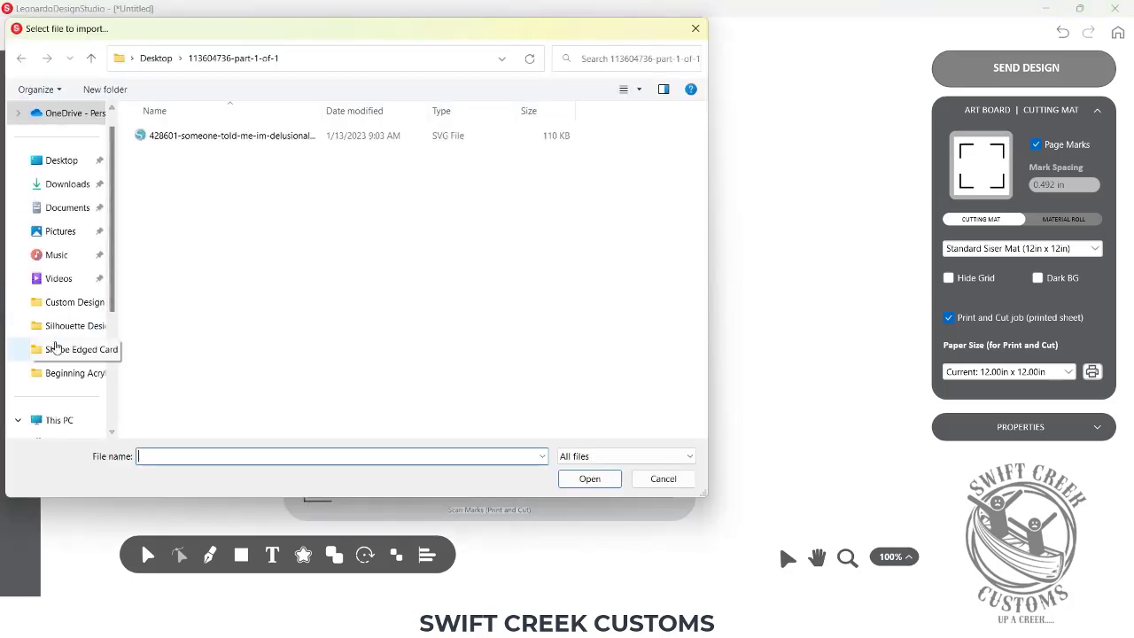
scroll(88, 350, "down", 4)
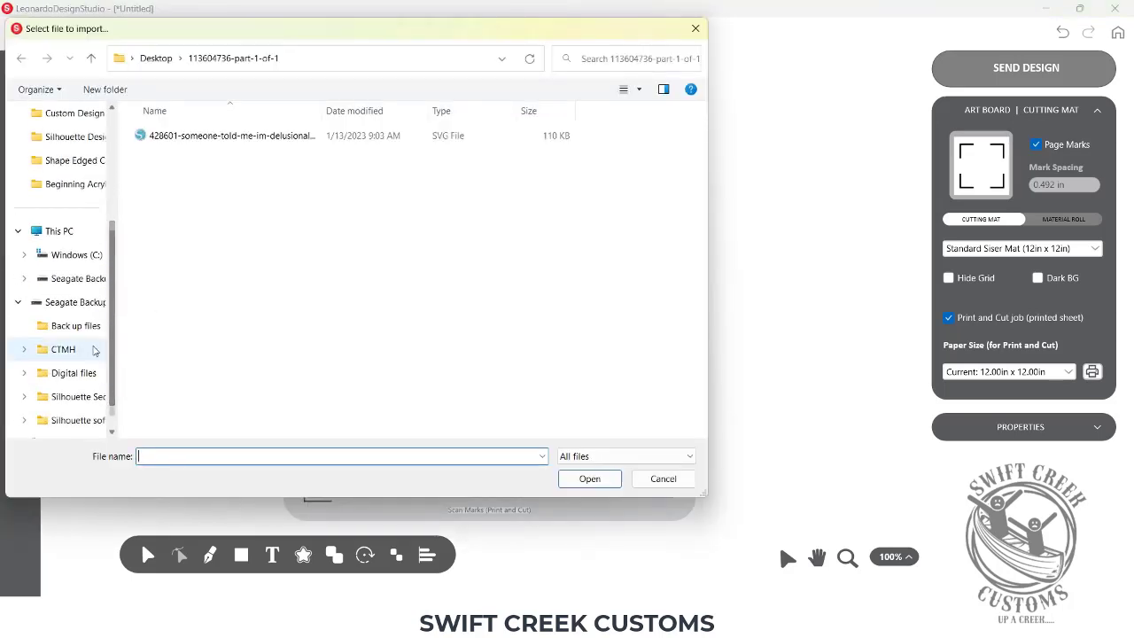
left_click(75, 302)
double_click(204, 210)
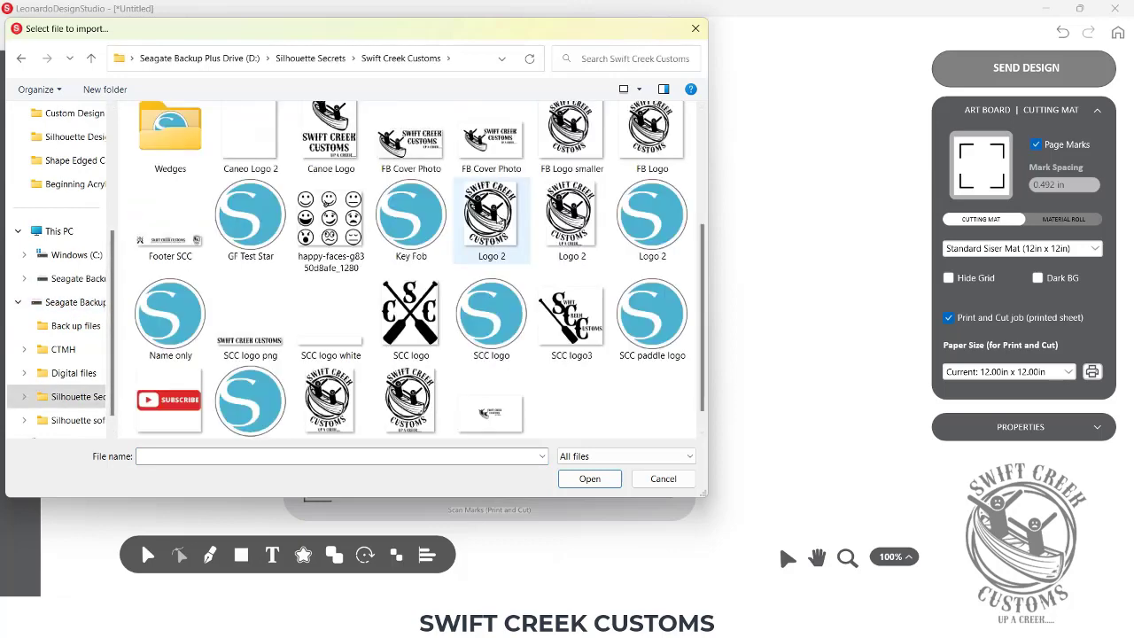
double_click(498, 219)
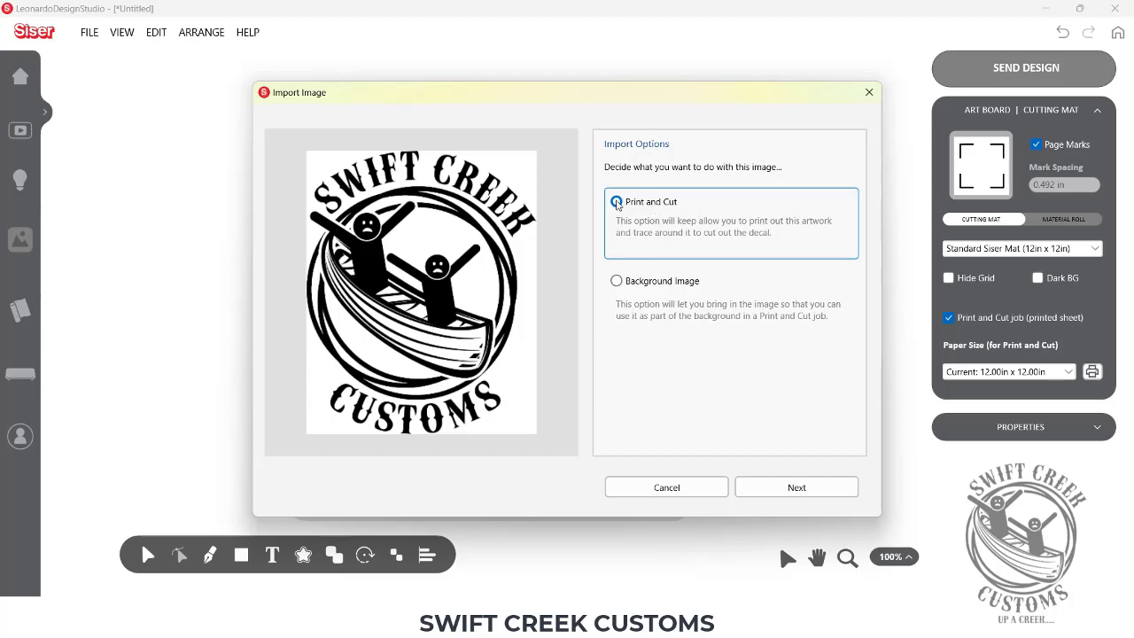
Keep Print and Cut, accept the traced cut contours, and place the 4.886 x 6.000 in logo.
left_click(760, 483)
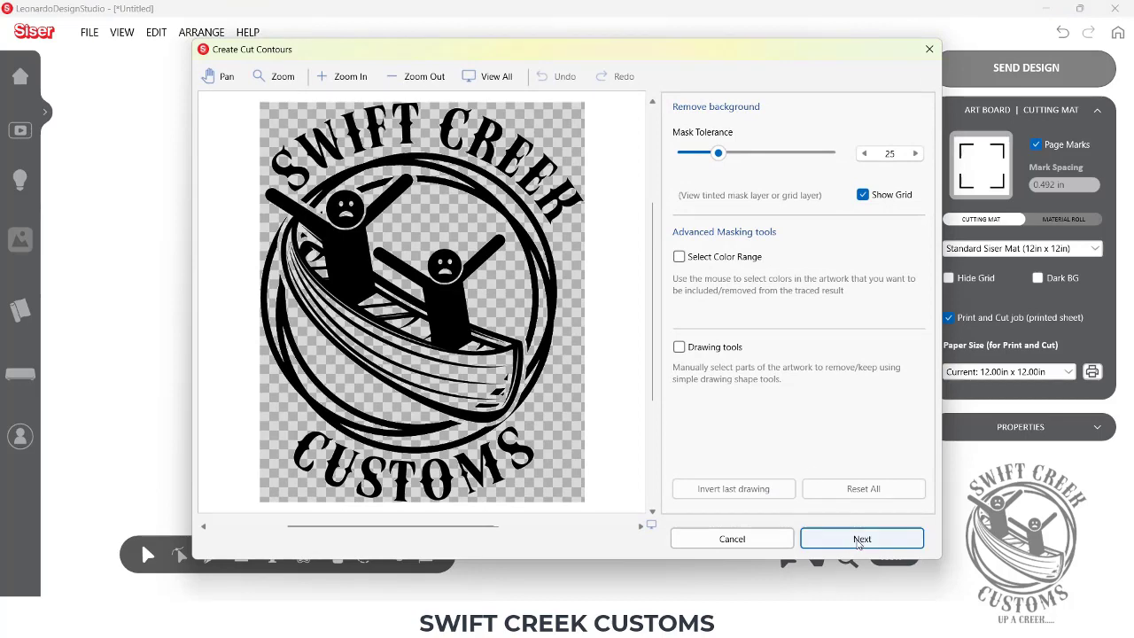
left_click(861, 538)
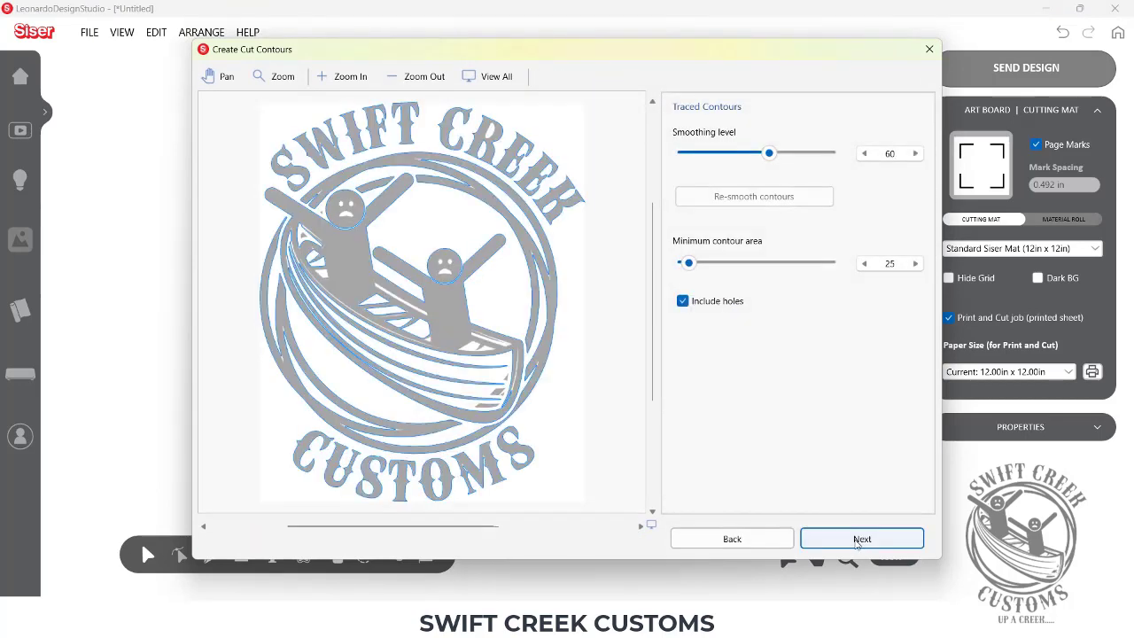
left_click(857, 542)
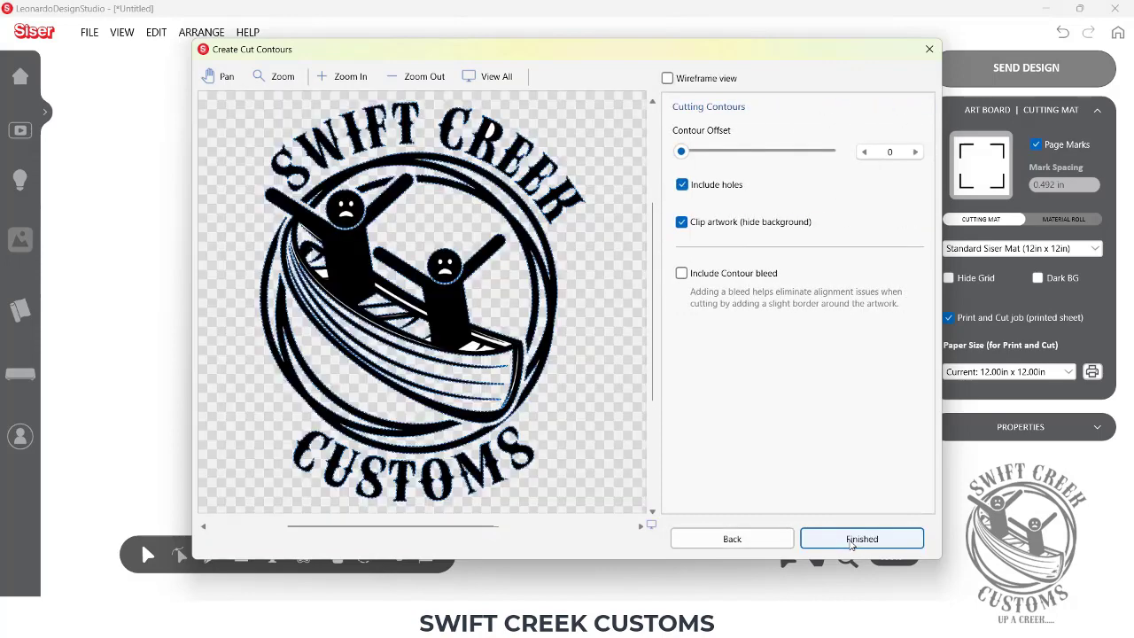
left_click(856, 541)
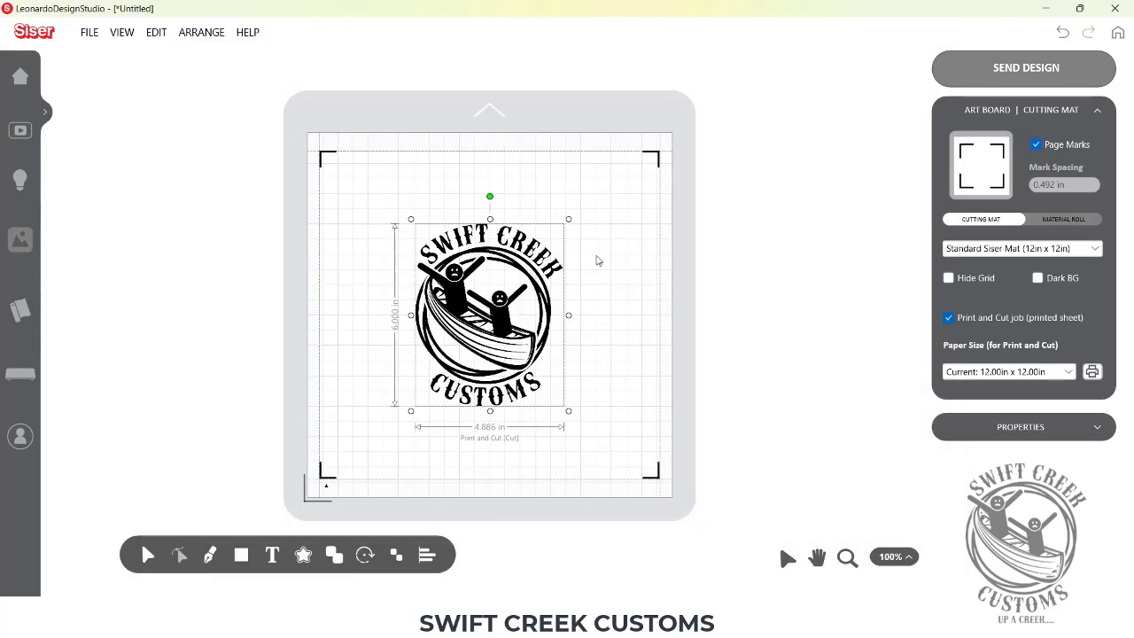
Enlarge the logo to 8.556 x 10.508 in and lower it inside the registration marks.
left_click_drag(568, 218, 661, 201)
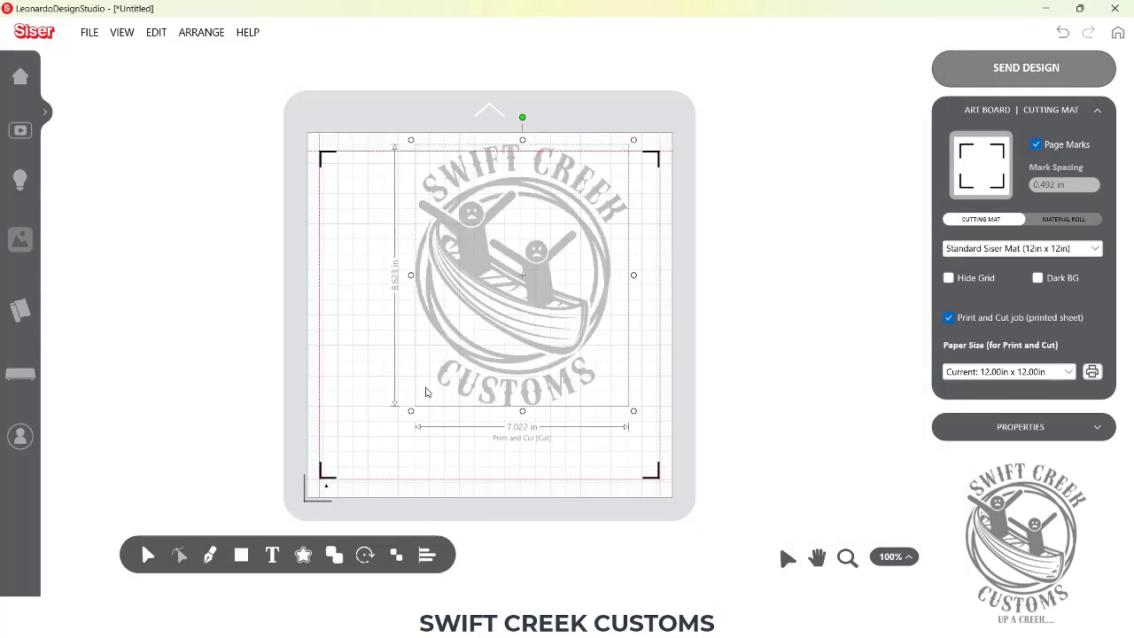
left_click_drag(412, 413, 389, 446)
left_click_drag(463, 378, 455, 345)
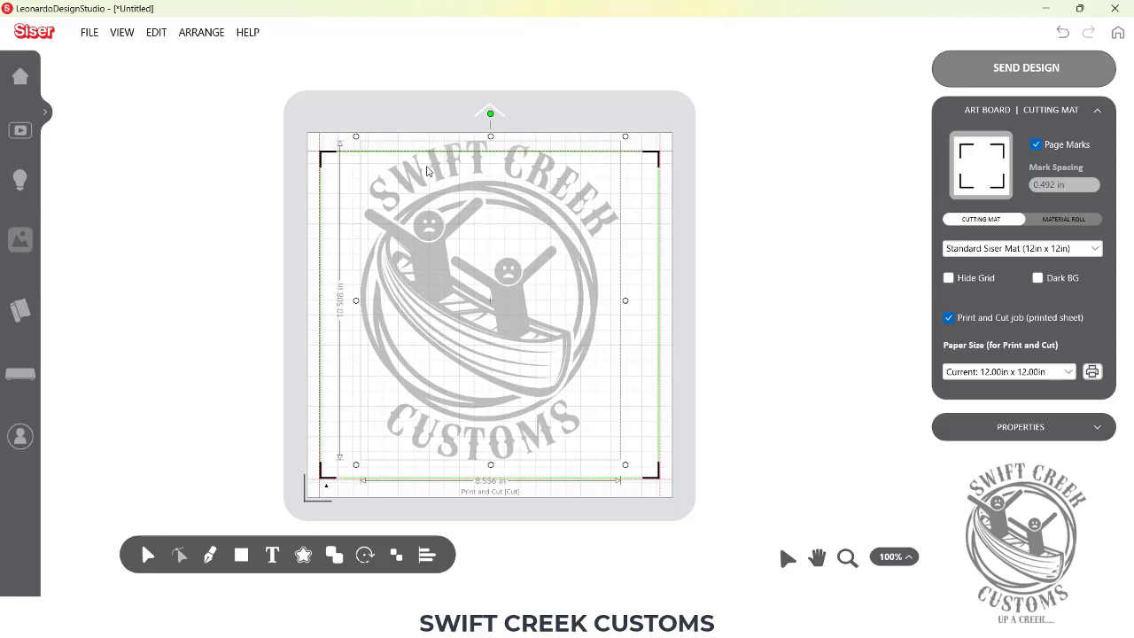
left_click_drag(441, 177, 478, 184)
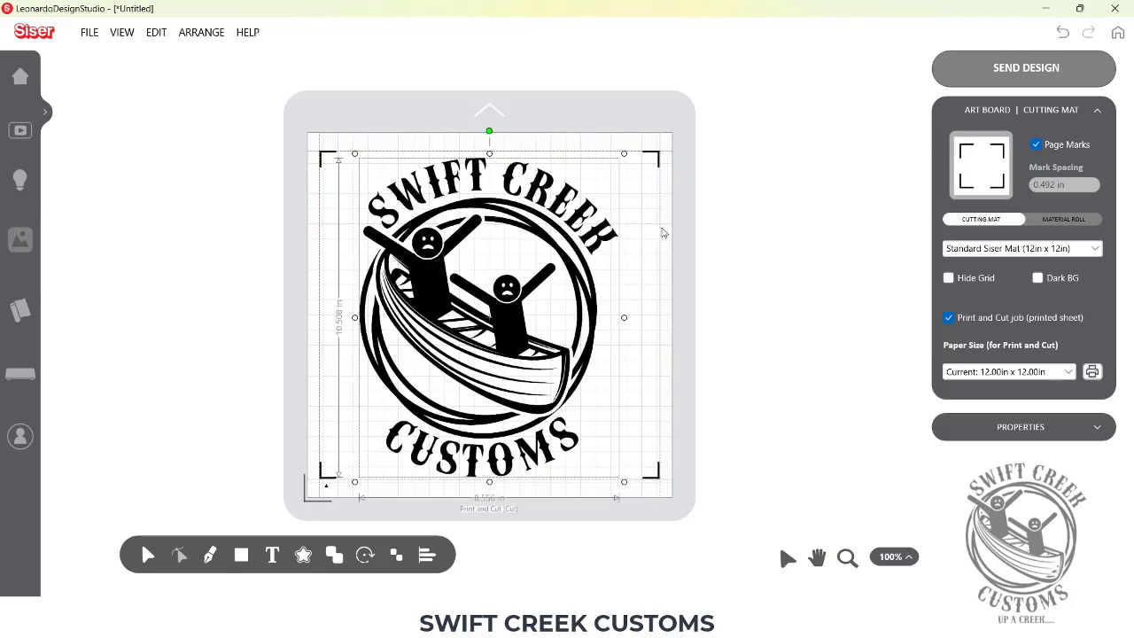